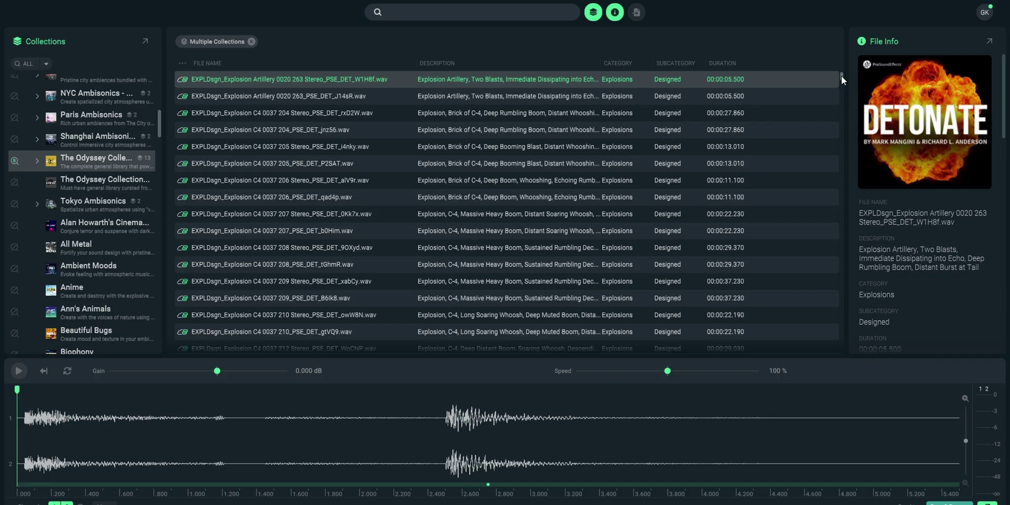
Step: Scroll through the SoundQ Free Sound Effects list of whoosh, voice and weapon sounds
left_click_drag(842, 75, 848, 125)
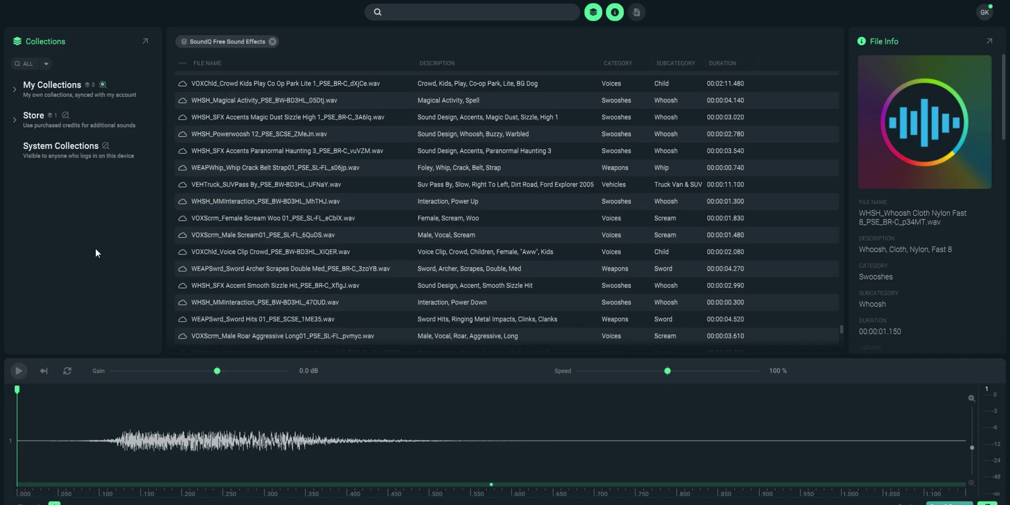
Step: Create a new collection named 'Local Collection' under System Collections
left_click(140, 150)
type("Local Collection")
key("Return")
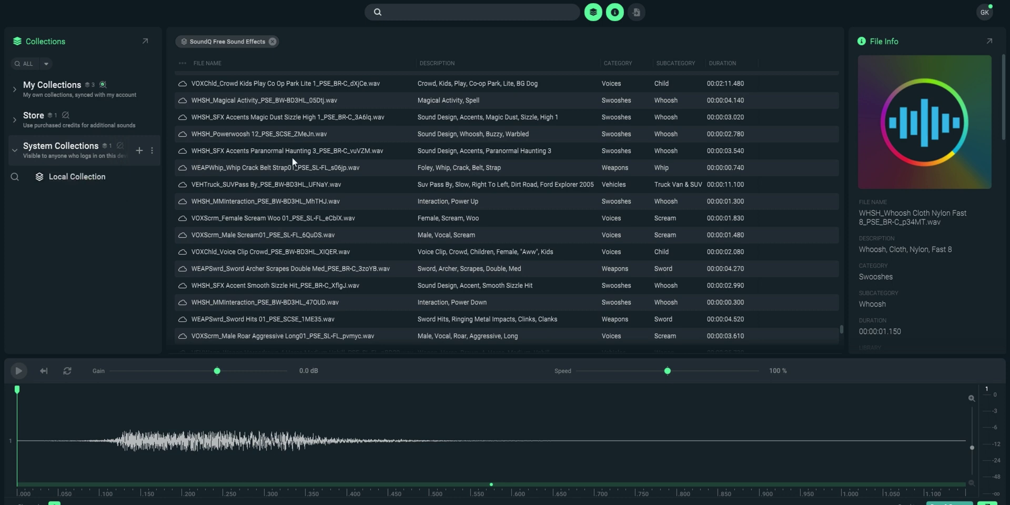
Step: Import the local folder of sound files into Local Collection
left_click(636, 13)
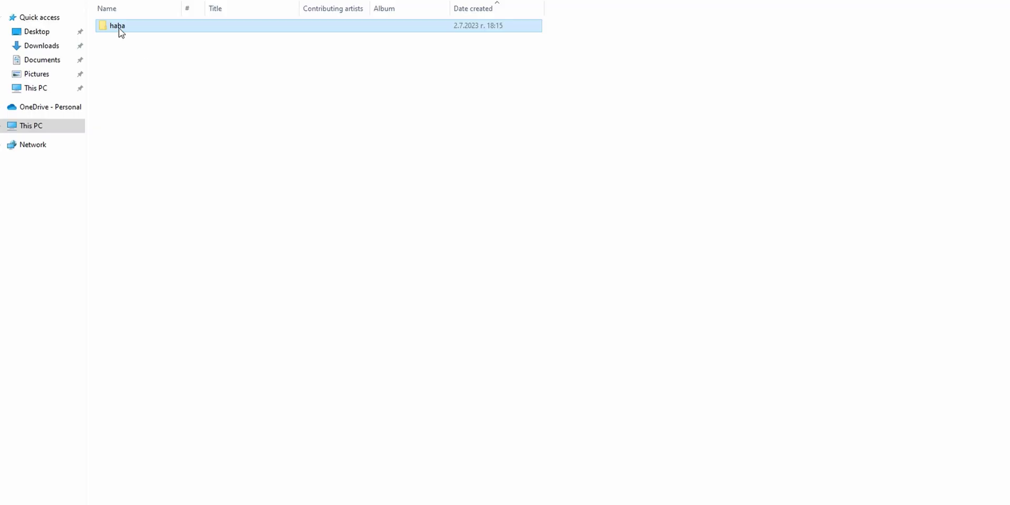
left_click_drag(119, 32, 342, 379)
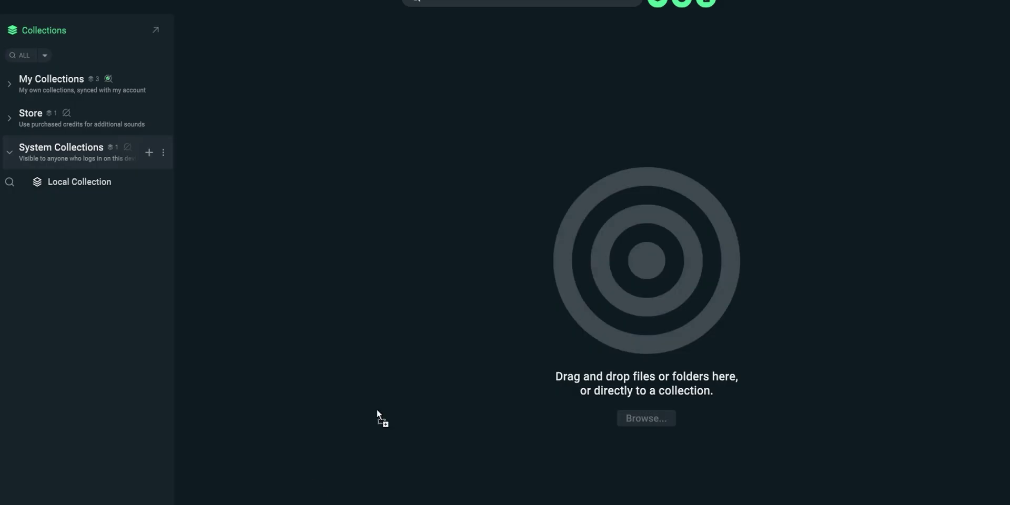
left_click_drag(377, 410, 446, 298)
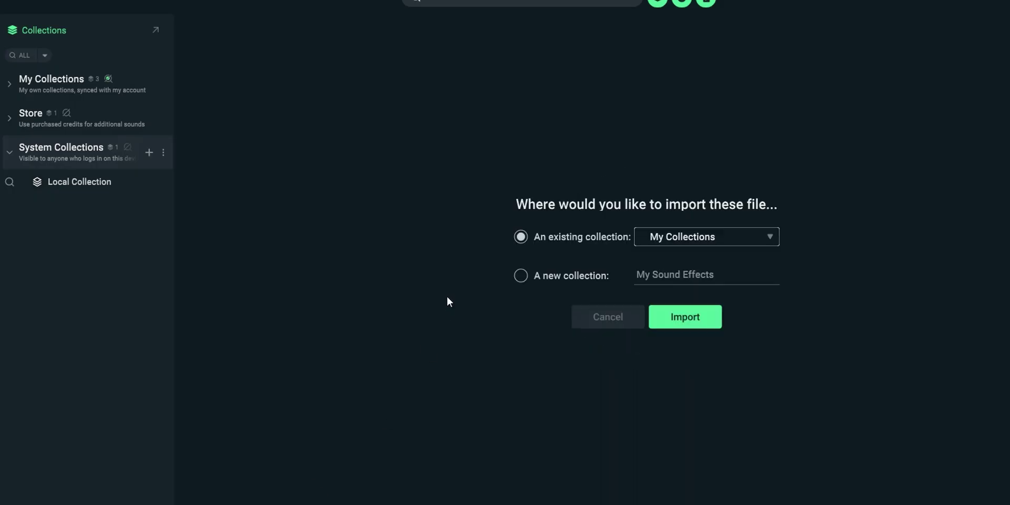
left_click(716, 237)
left_click(694, 330)
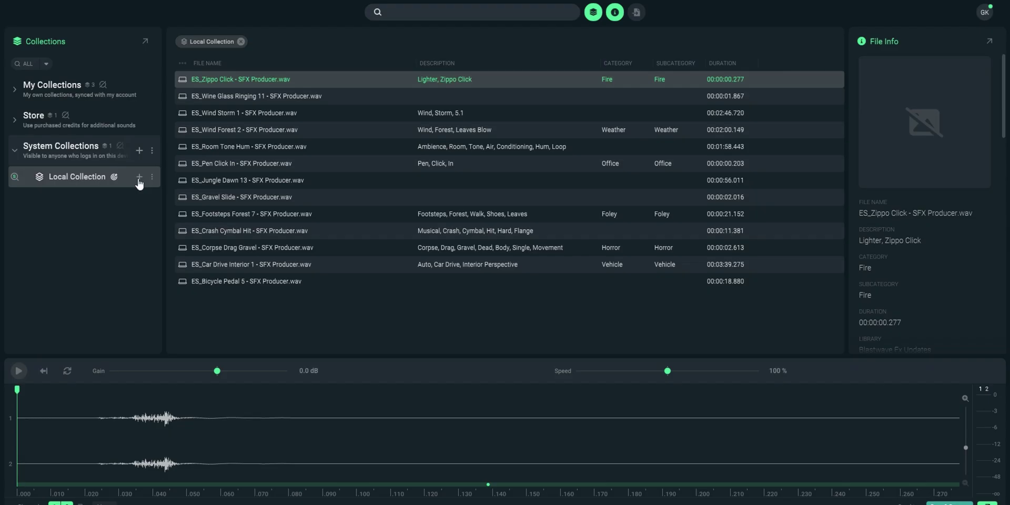
Step: Add a 'Sub folder' collection inside Local Collection and make it the target collection
left_click(139, 177)
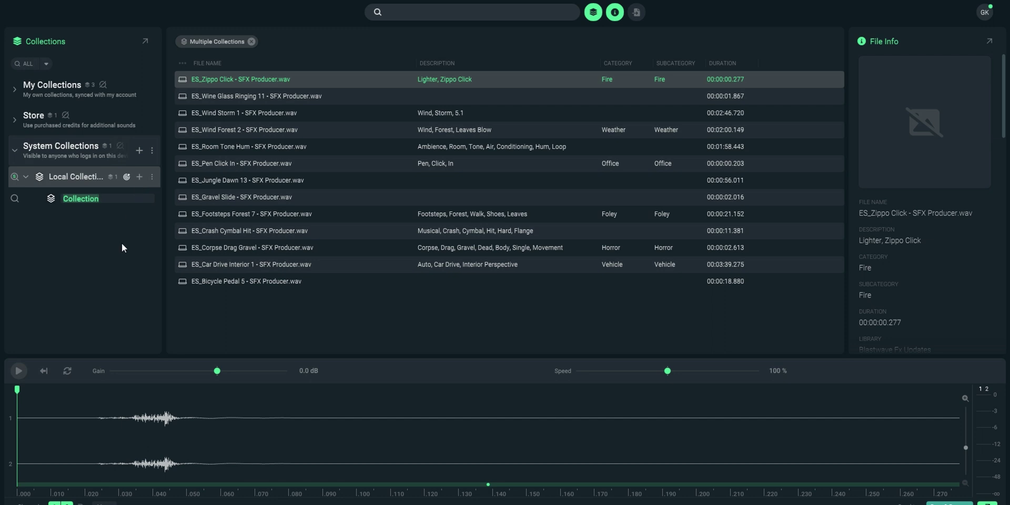
type("Sub folder")
key("Return")
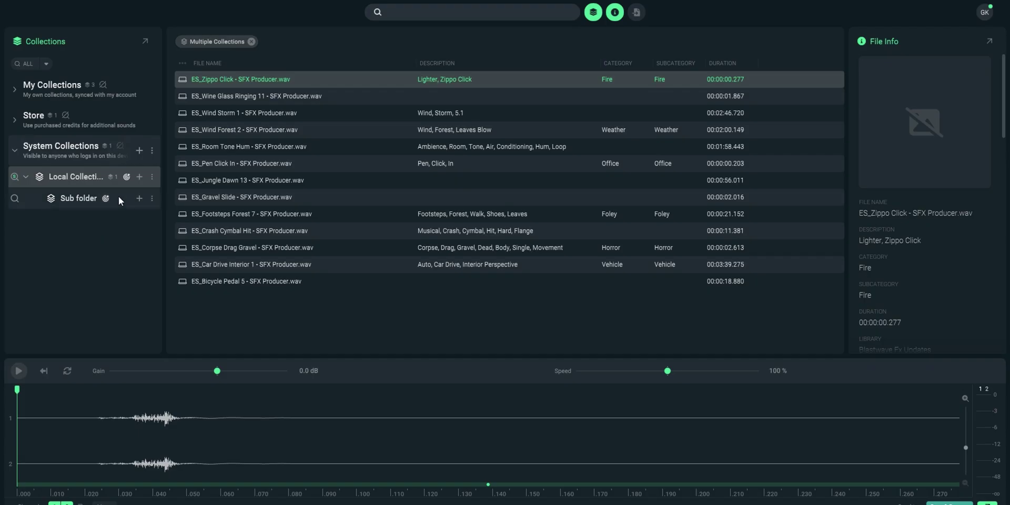
left_click(106, 199)
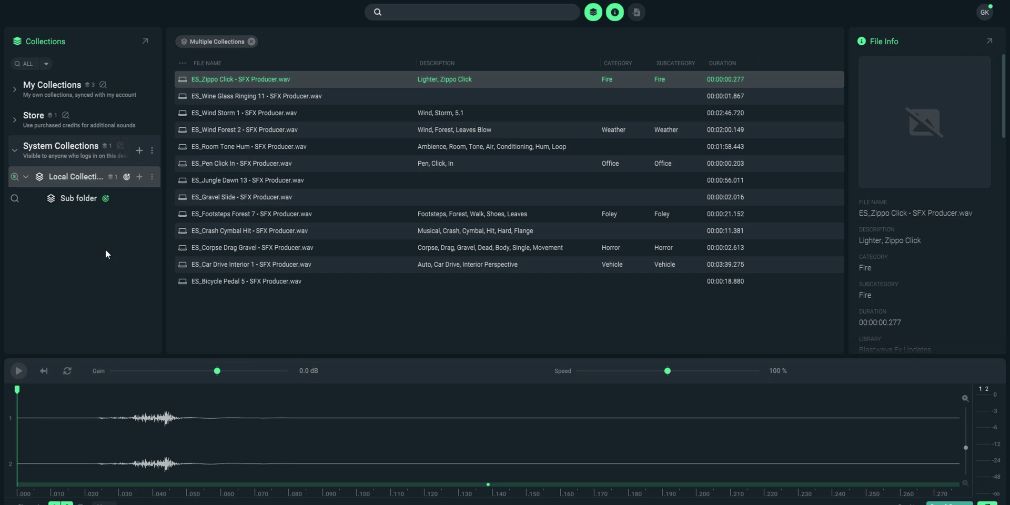
Step: Add the wind storm, room tone hum, Jungle Dawn 13 and forest footsteps sounds to Sub folder, then view it
left_click(252, 113, "ctrl")
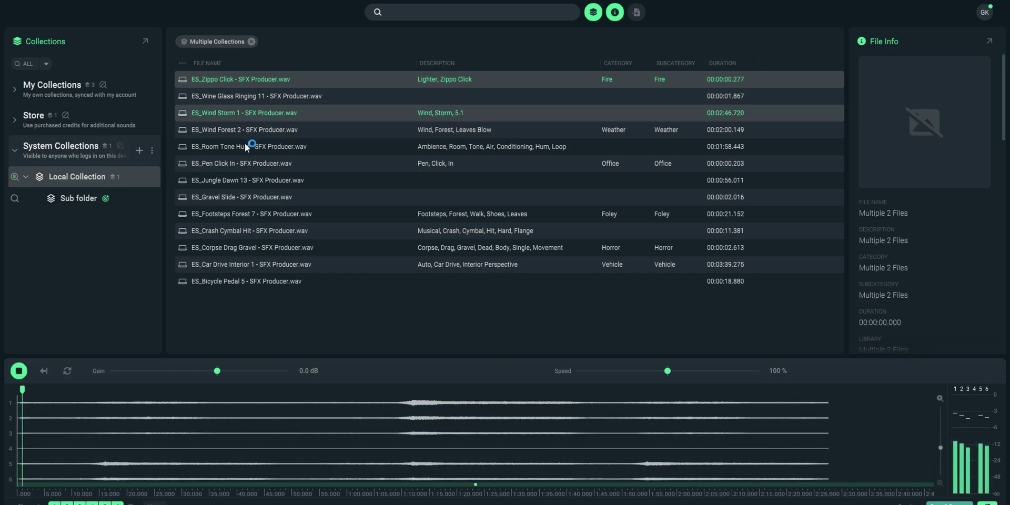
left_click(248, 147, "ctrl")
left_click(247, 181, "ctrl")
left_click(243, 214, "ctrl")
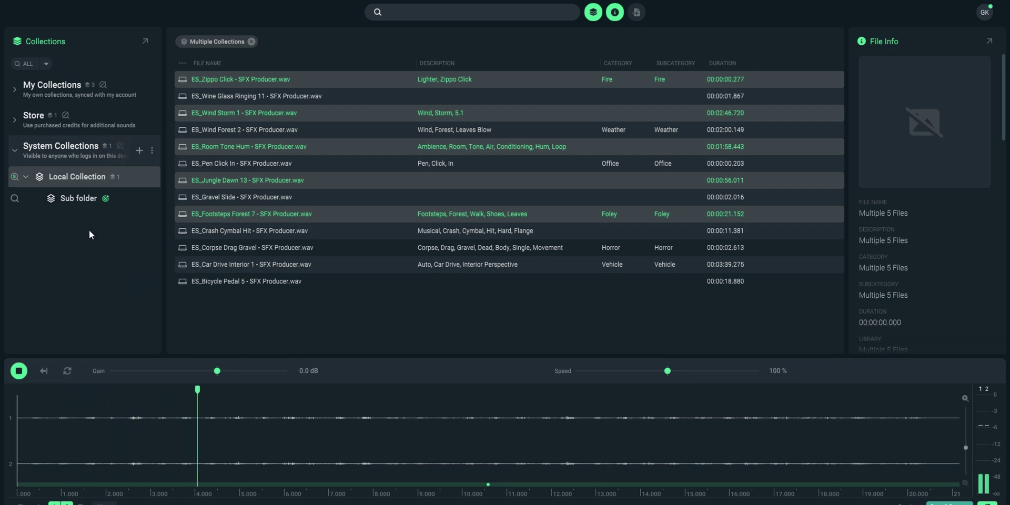
left_click(74, 202)
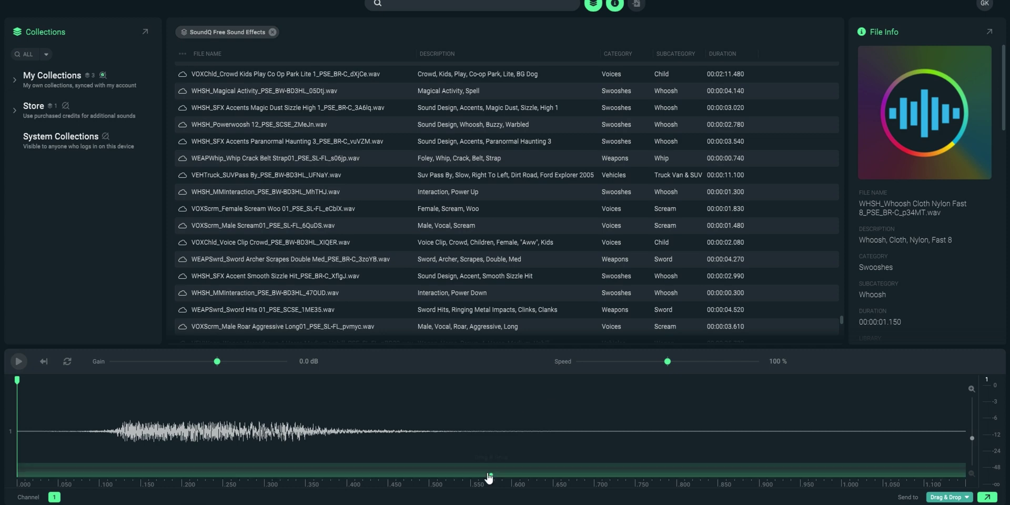
Step: Place the Whoosh Cloth clip on Audio 1 of Resolve's Example timeline and bring up SoundQ's Send to options
left_click_drag(491, 475, 459, 476)
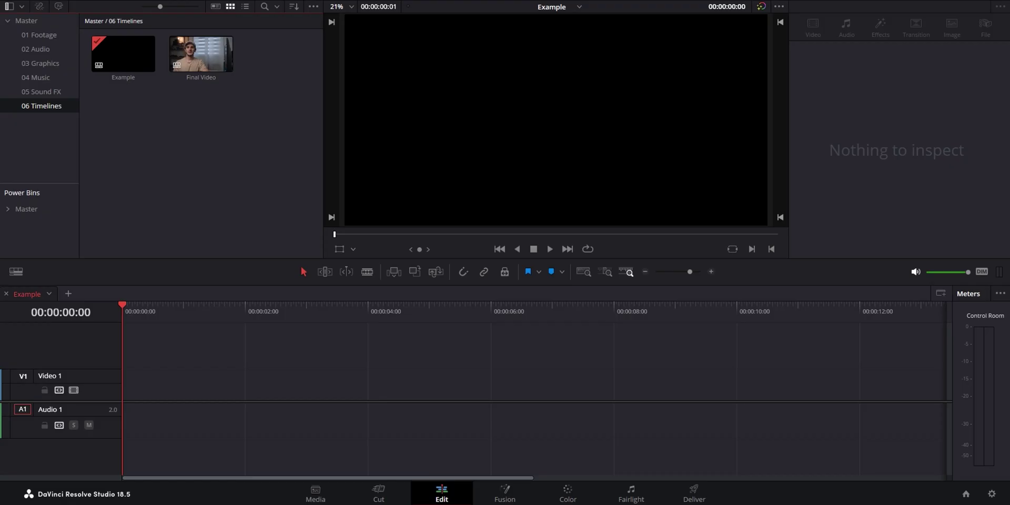
left_click_drag(459, 475, 321, 383)
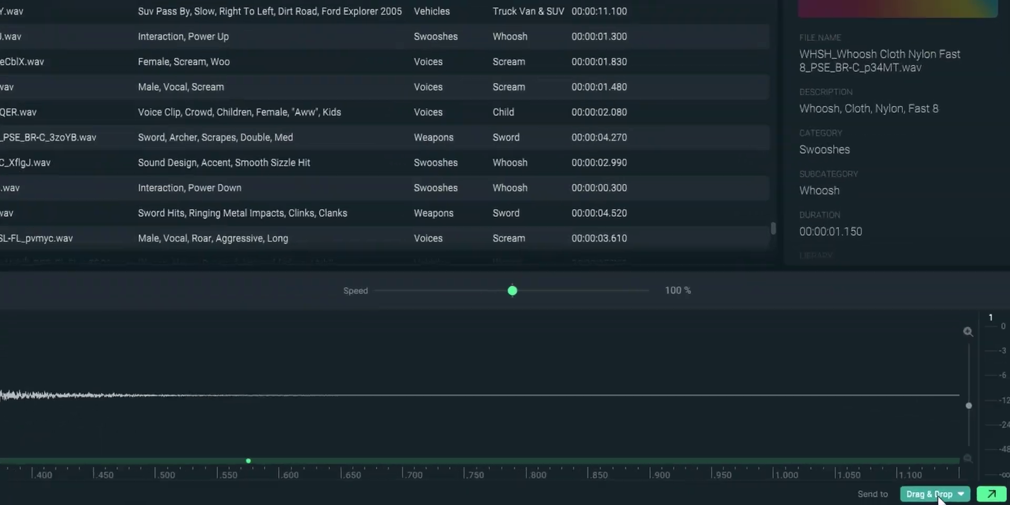
left_click(947, 490)
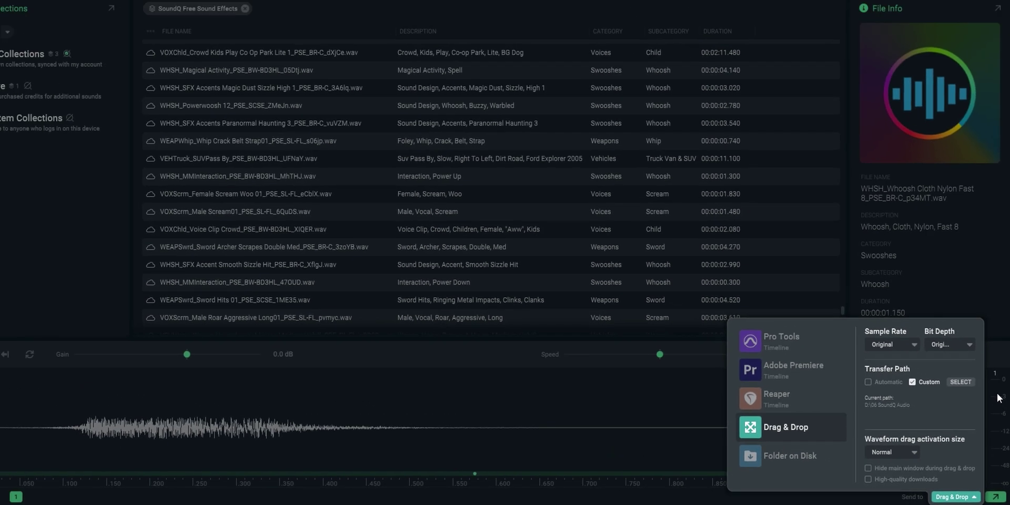
Step: Leave Send to sample rate and bit depth at Original and close the options
left_click(904, 344)
left_click(969, 345)
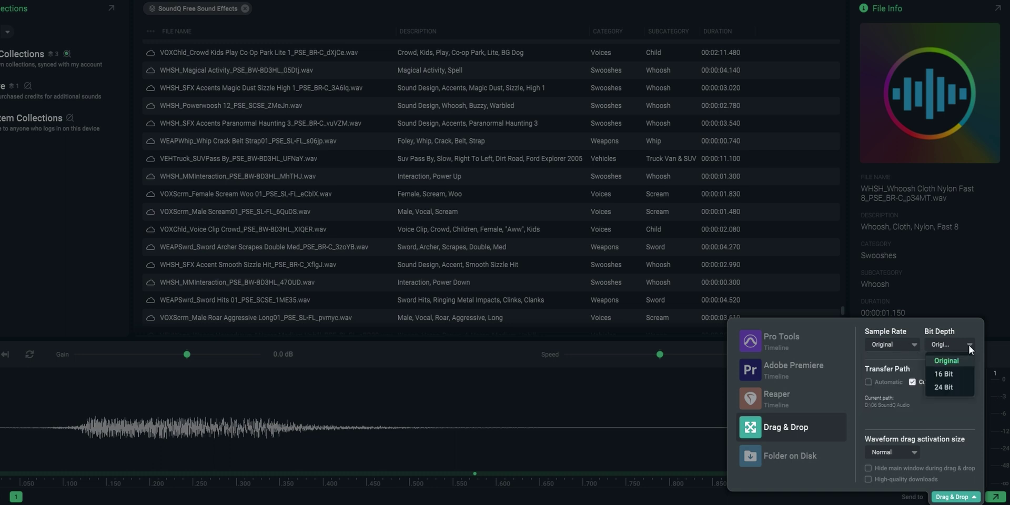
left_click(970, 345)
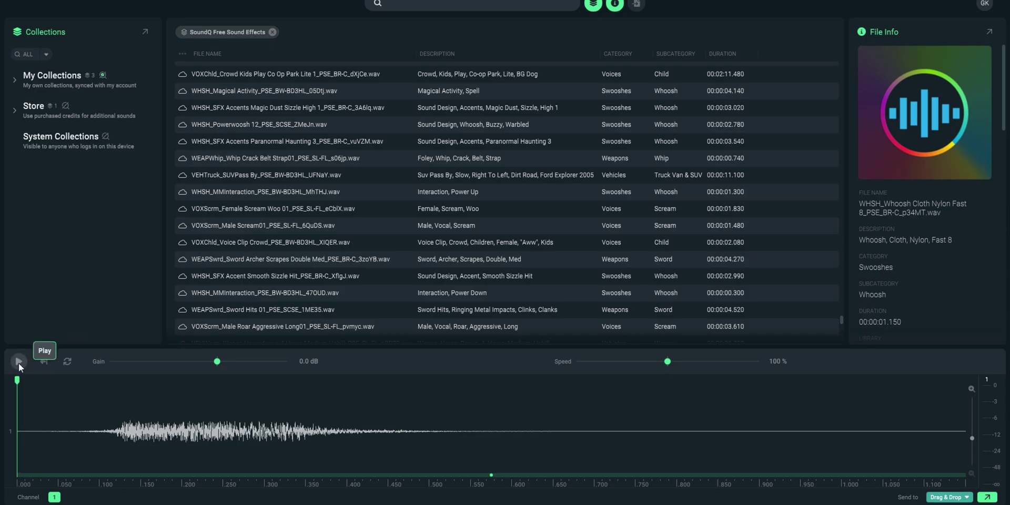
Step: Preview the whoosh and drop a second copy onto Audio 1 in Resolve
left_click(19, 363)
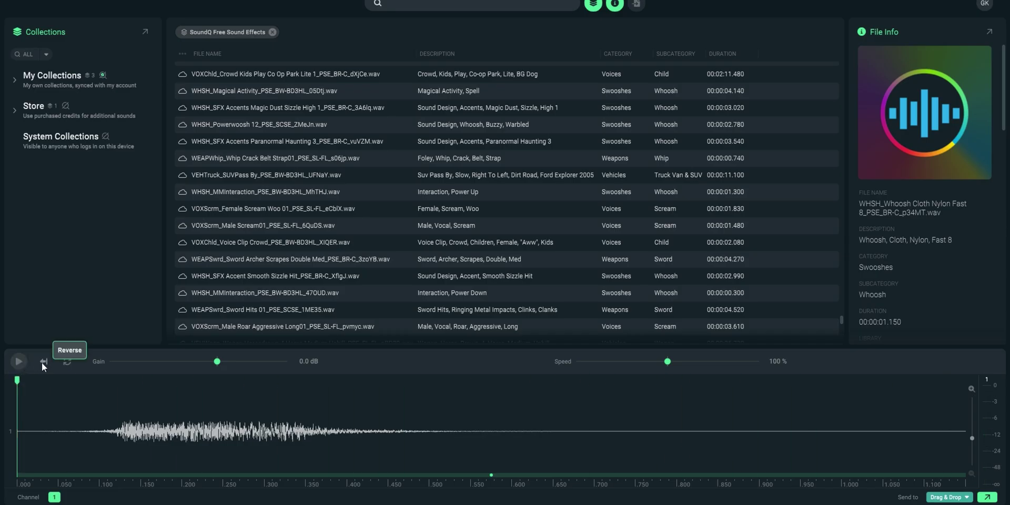
left_click(24, 362)
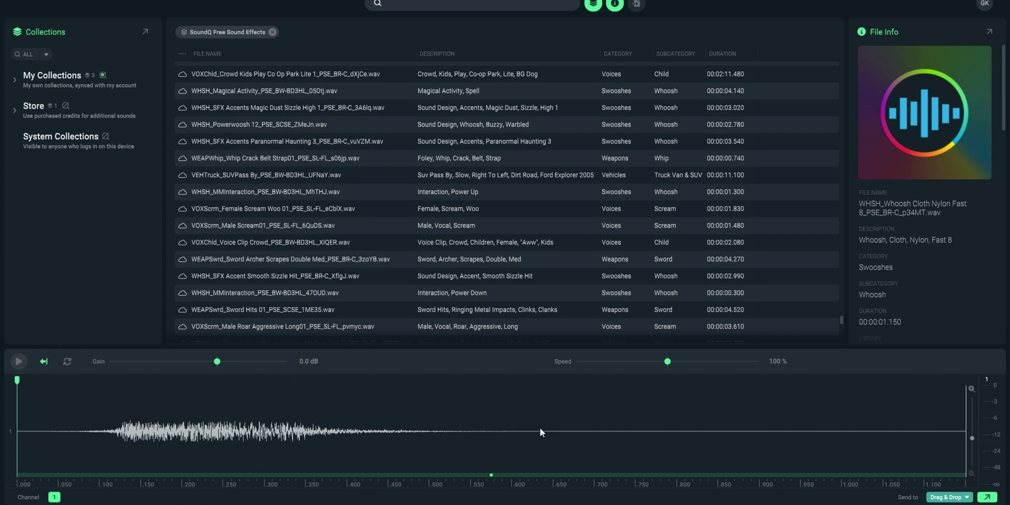
left_click_drag(491, 475, 420, 423)
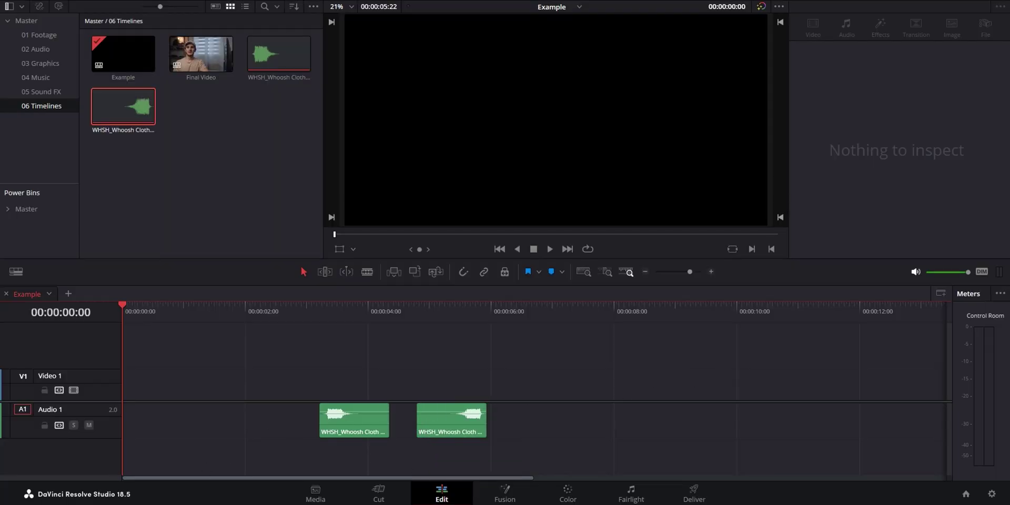
key("alt+Tab")
Step: Lower the whoosh's gain and slow its speed to 37%, previewing each change
left_click_drag(205, 363, 178, 363)
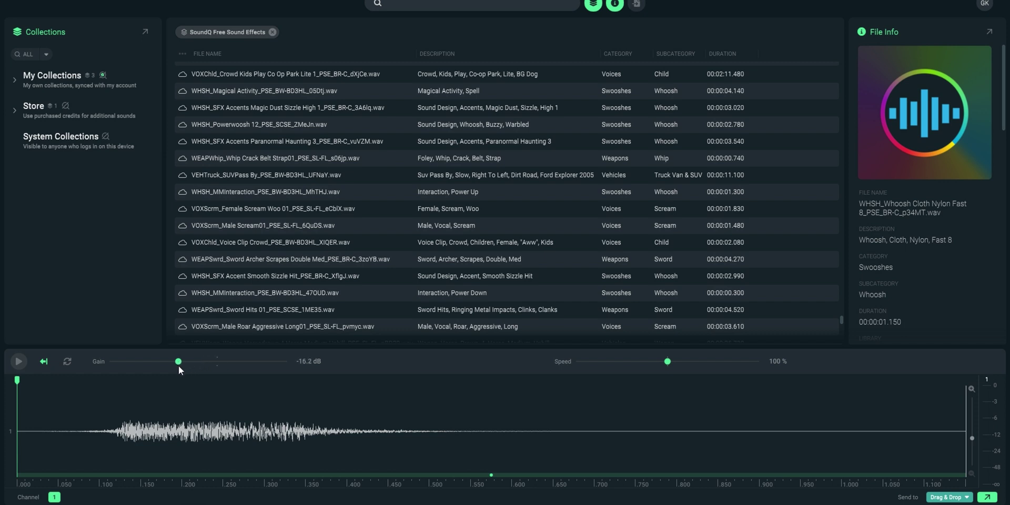
left_click(20, 364)
left_click(651, 362)
left_click_drag(651, 364, 629, 363)
left_click(21, 363)
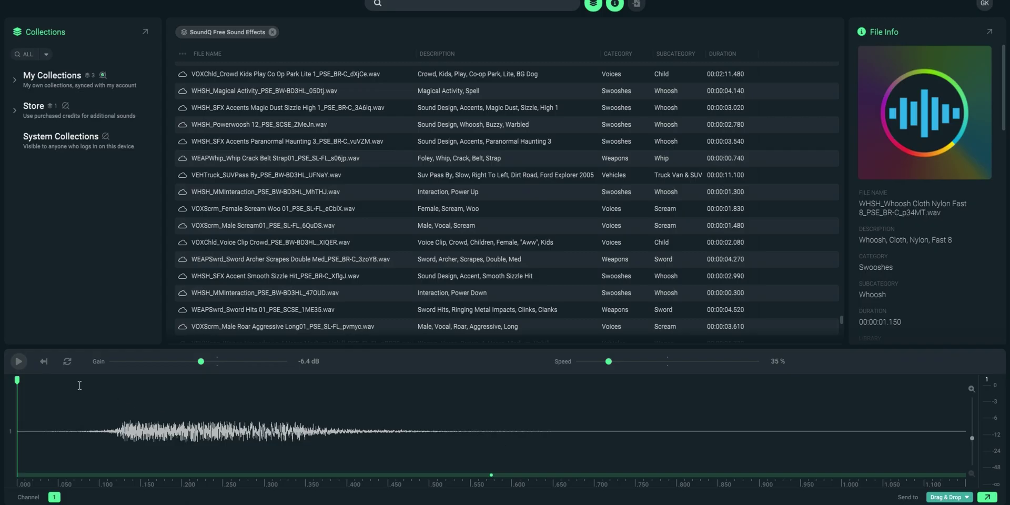
Step: Select .050 to .500 of the whoosh, fading in to about .130 and out from about .400
left_click_drag(69, 387, 432, 399)
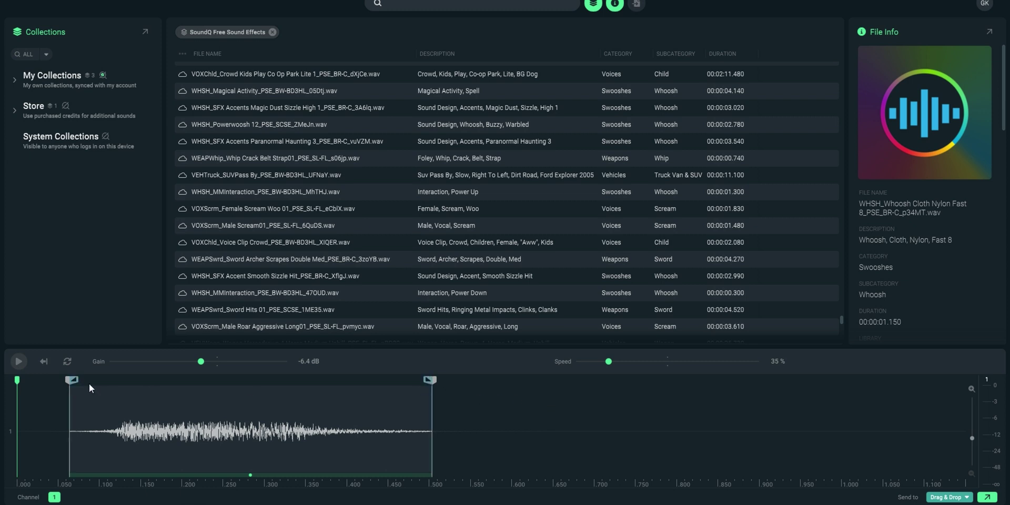
left_click_drag(76, 380, 135, 380)
left_click_drag(427, 380, 347, 385)
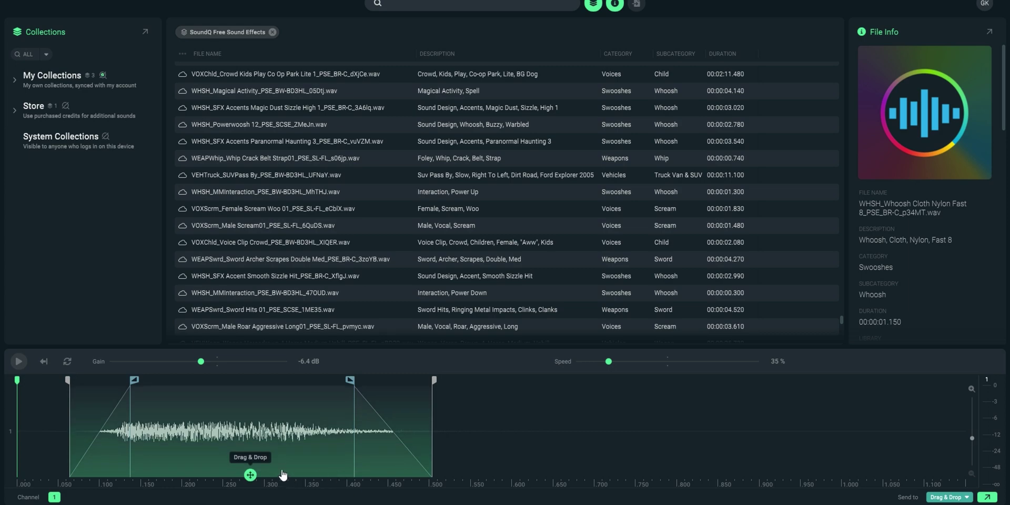
Step: Drop the trimmed whoosh as a third clip on Resolve's Audio 1 and check its length
left_click_drag(251, 475, 532, 419)
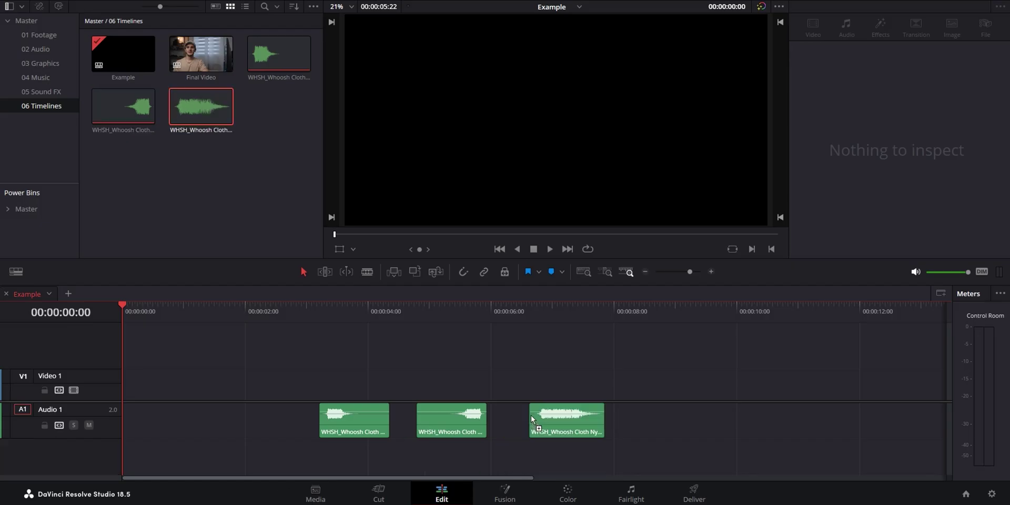
left_click(562, 428)
mouse_move(604, 421)
left_mouse_down()
mouse_move(630, 425)
mouse_move(594, 421)
mouse_move(619, 425)
left_mouse_up()
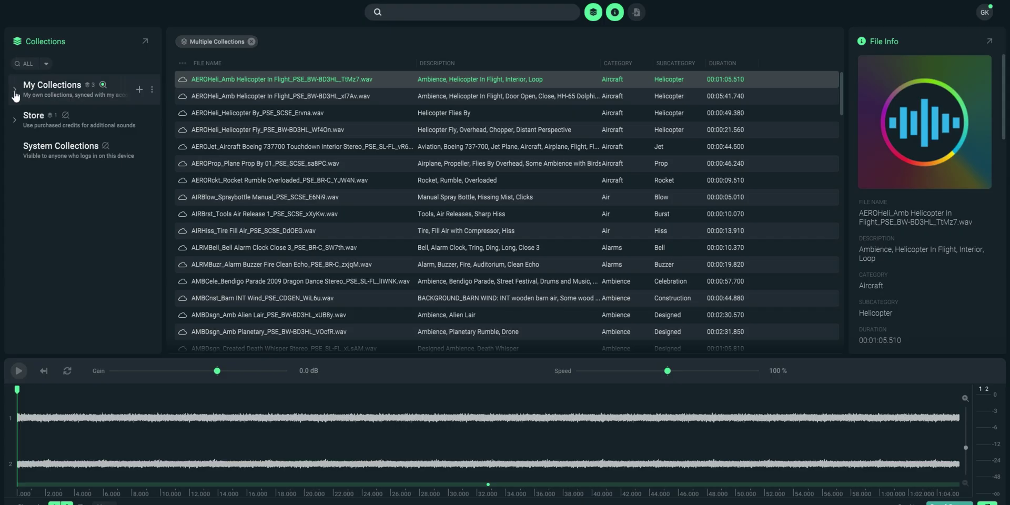
Step: Expand My Collections, load SoundQ Free Sound Effects, and expand the Store's Pro Sound Effects sub-collections
left_click(15, 89)
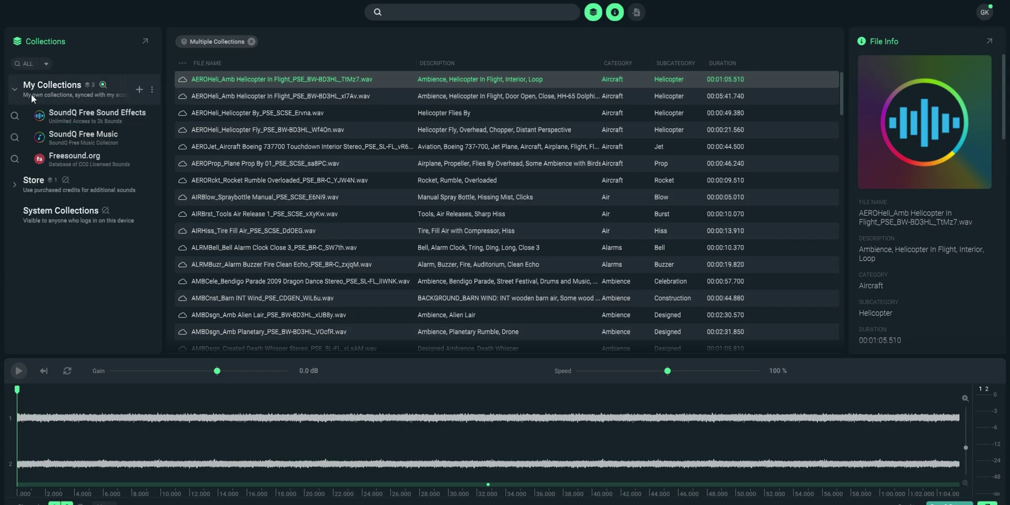
left_click(84, 116)
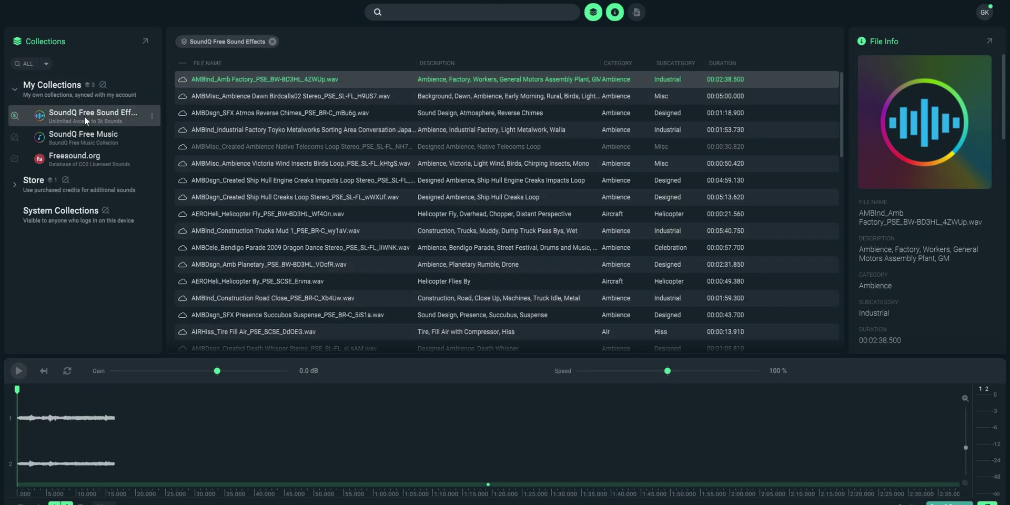
left_click(15, 186)
left_click(26, 214)
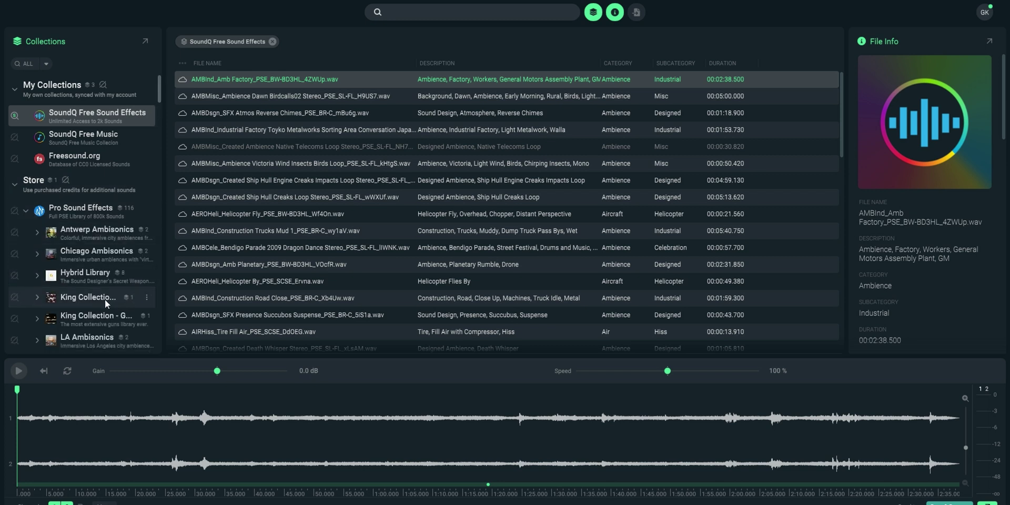
Step: Scroll through the Freesound.org collection's CC0 sounds
scroll(95, 290, "down", 5)
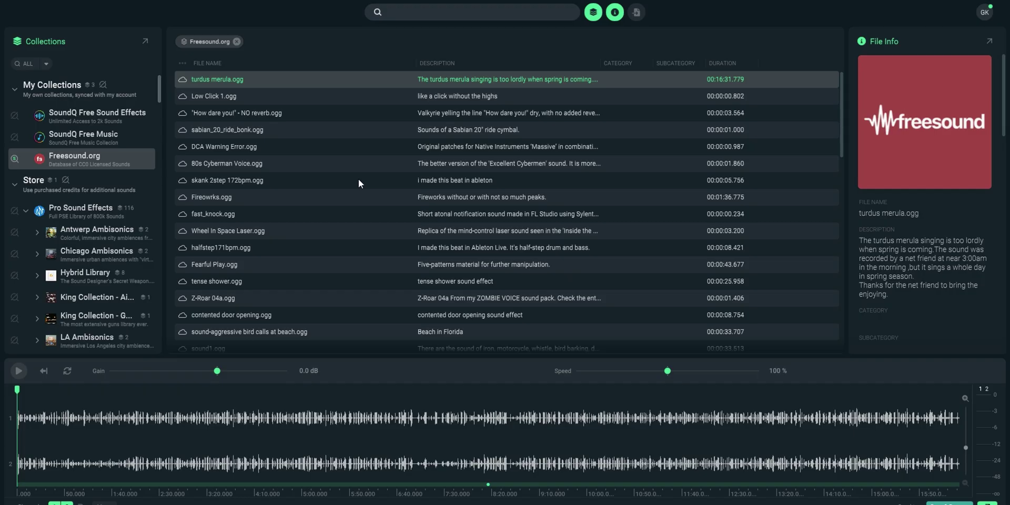
scroll(359, 180, "down", 20)
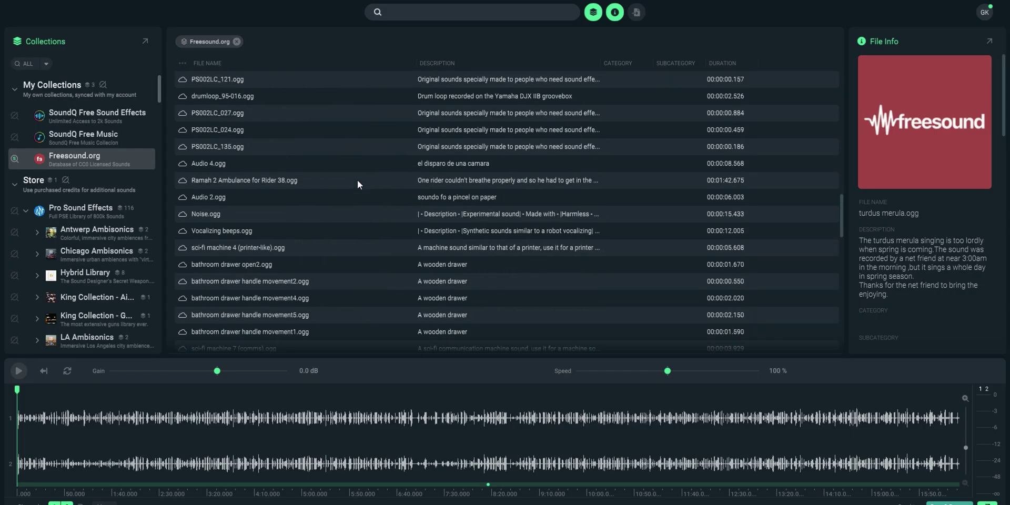
scroll(357, 183, "down", 10)
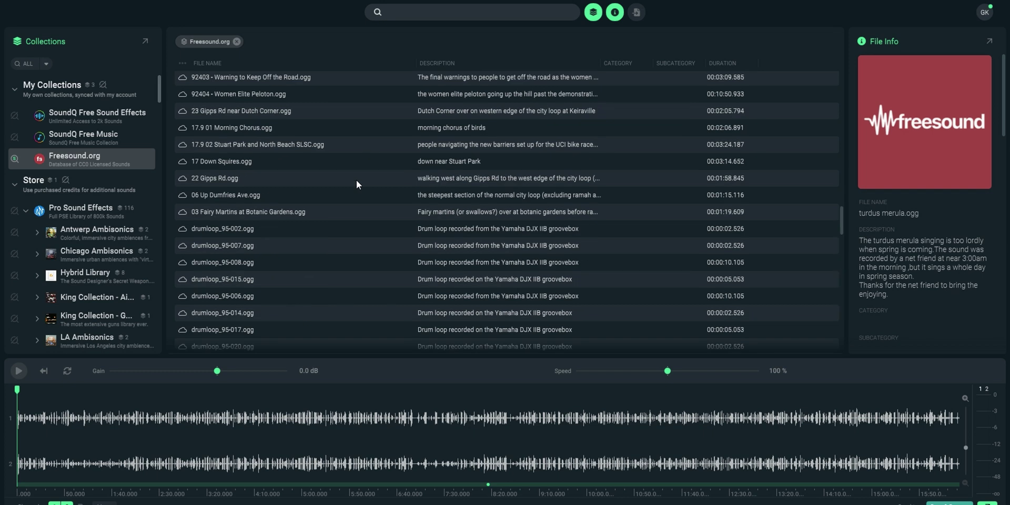
scroll(356, 184, "down", 5)
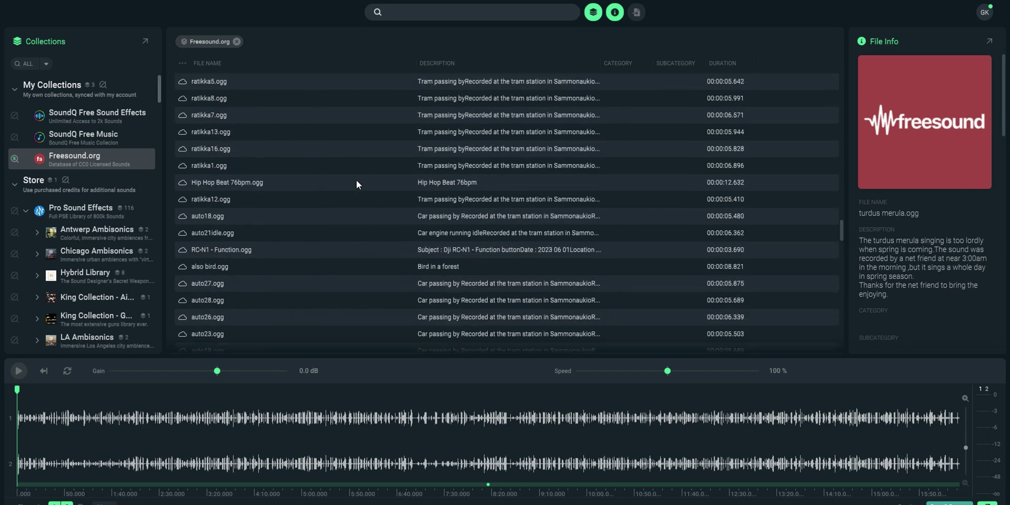
scroll(356, 184, "down", 5)
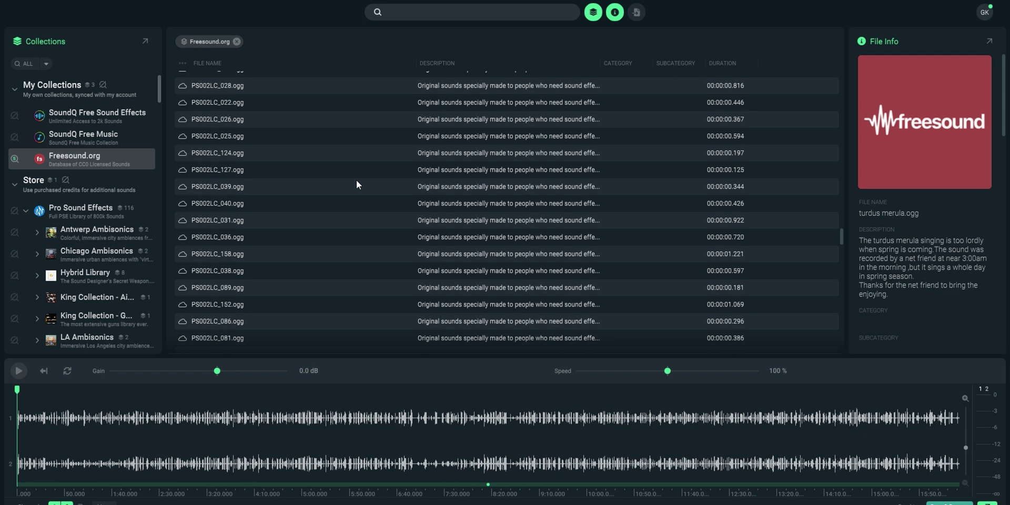
scroll(357, 184, "down", 5)
scroll(357, 185, "up", 5)
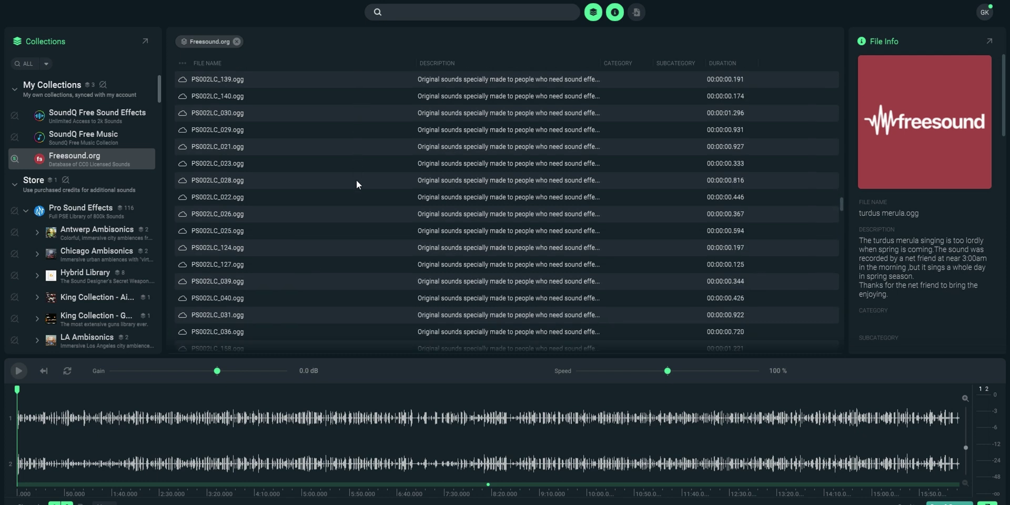